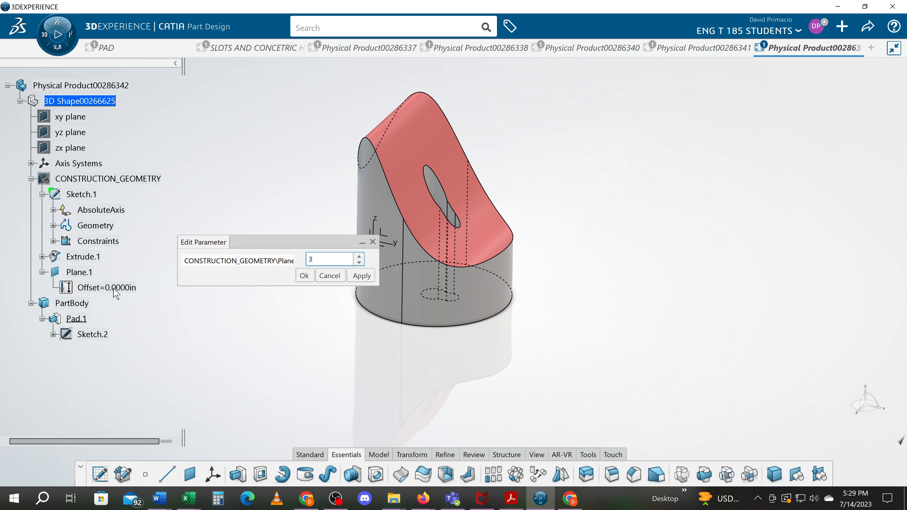
Test the pad's lower limit by setting Plane.1's offset to 3 in and then to 10 in
key(Return)
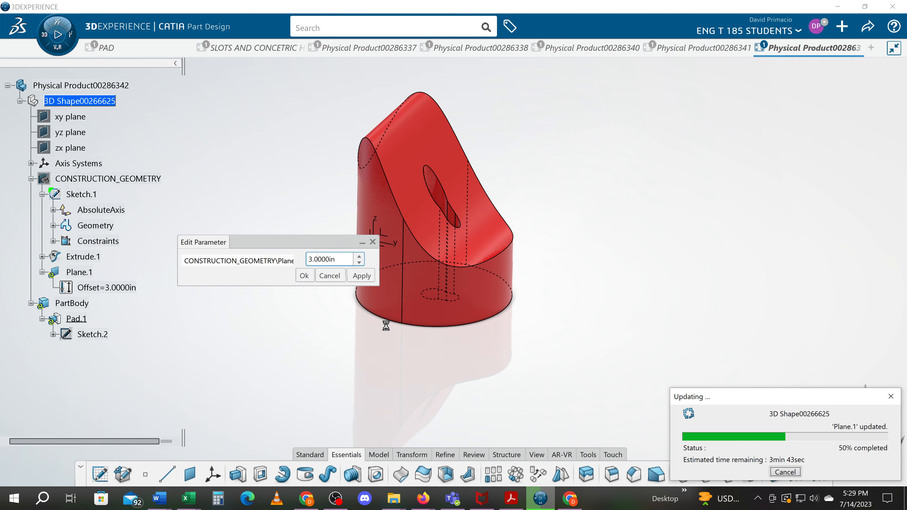
key(Return)
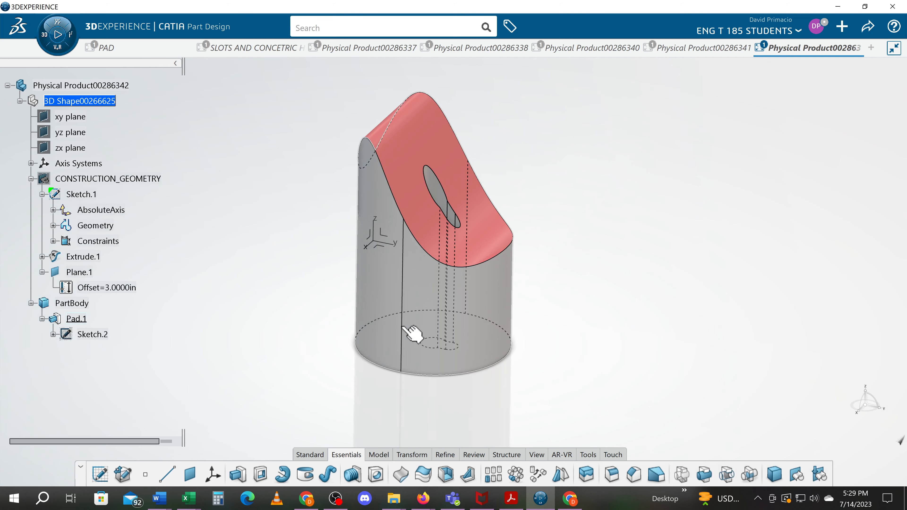
double_click(120, 288)
text(10)
key(Return)
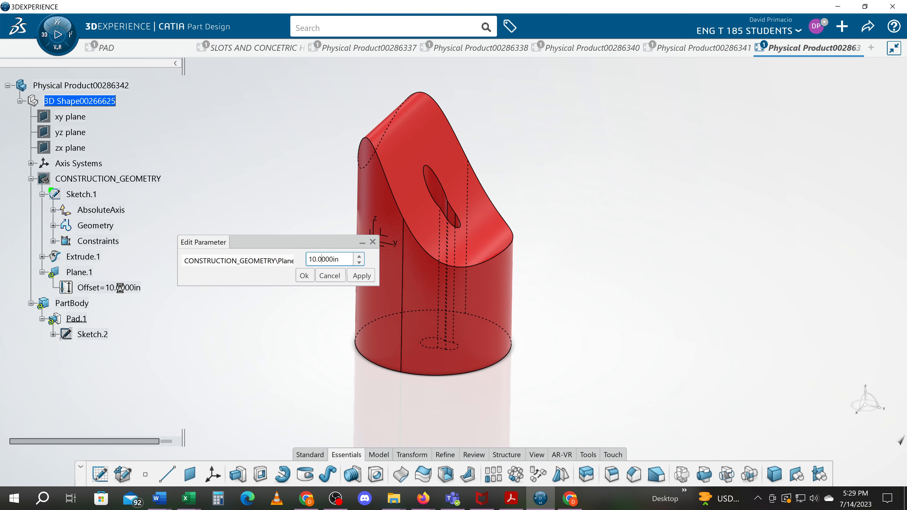
key(Return)
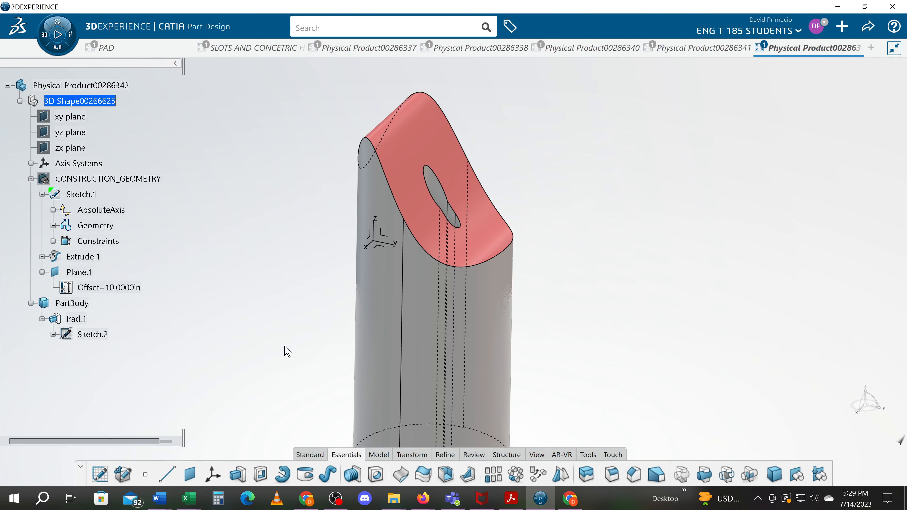
Show the CONSTRUCTION_GEOMETRY set and define it as the in-work object
middle_drag(352, 272, 344, 239)
right_click(108, 178)
click(134, 211)
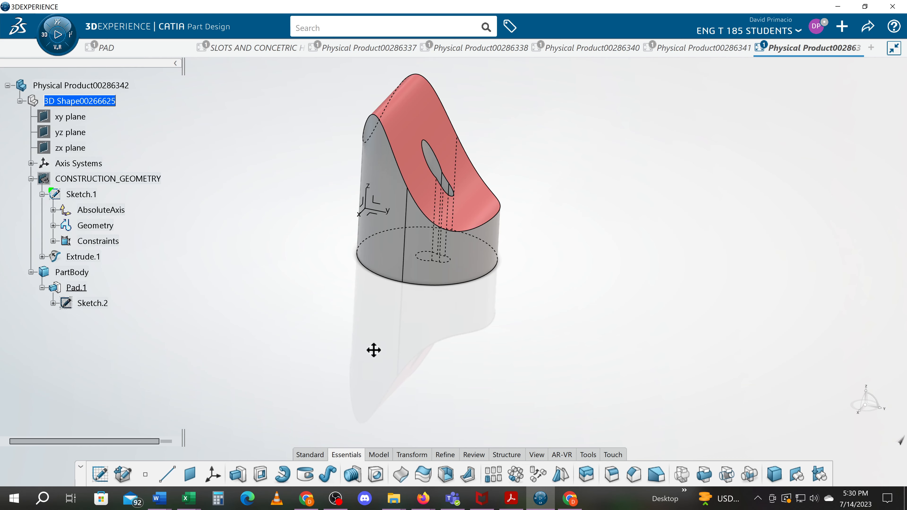
middle_drag(373, 351, 396, 352)
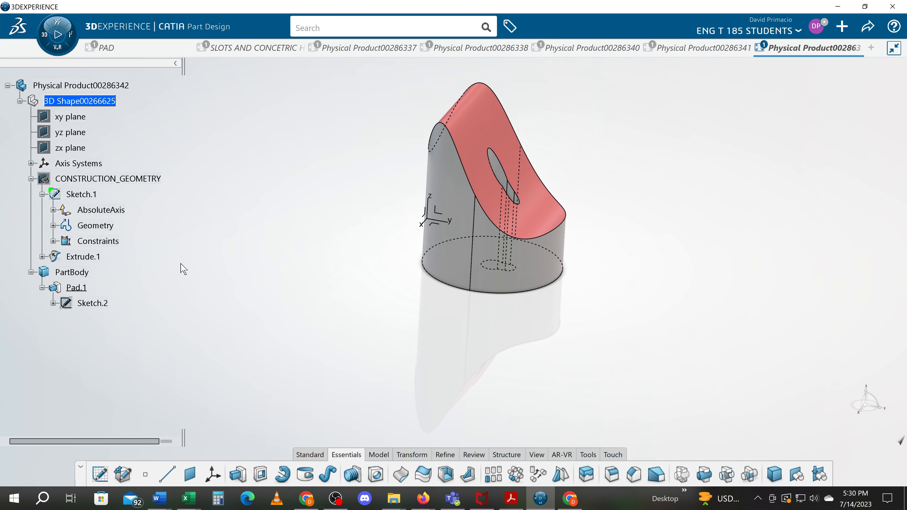
click(92, 179)
click(150, 135)
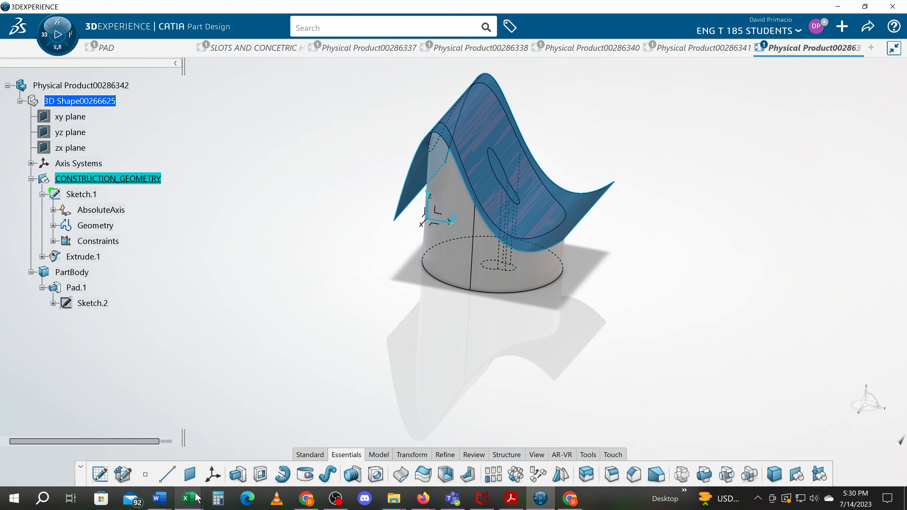
Create a reference plane offset 5 in from the xy plane, with the direction reversed so it lies below
click(189, 474)
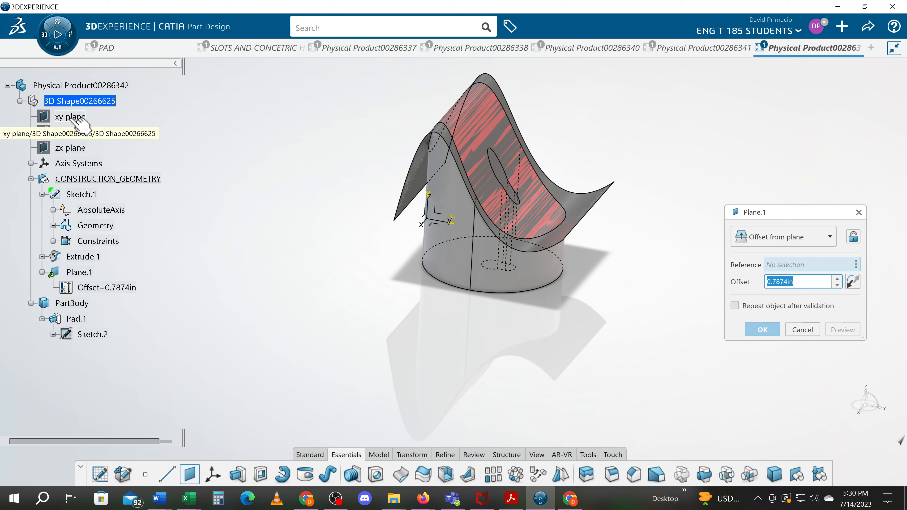
click(73, 118)
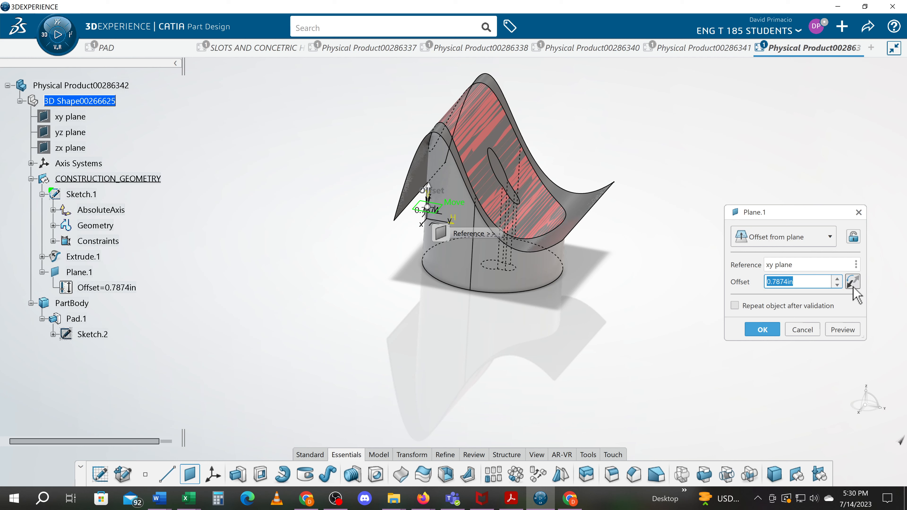
drag(800, 215, 688, 231)
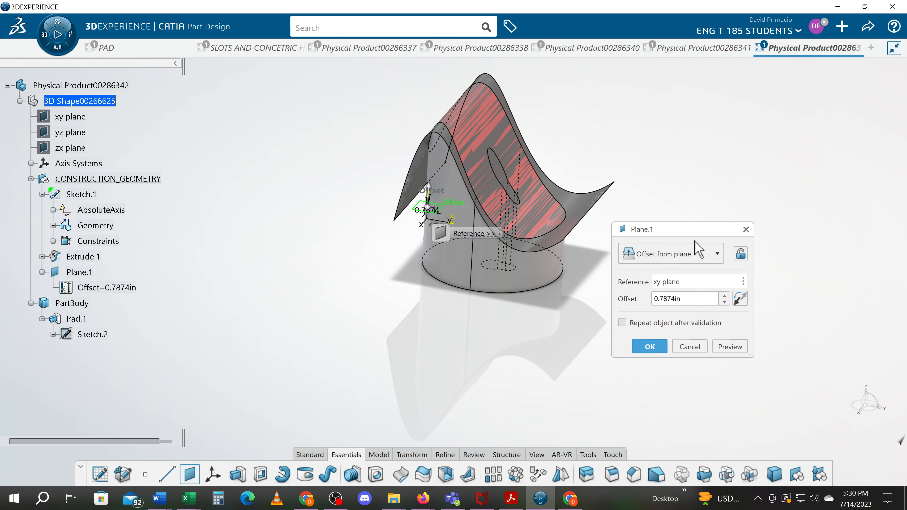
click(740, 300)
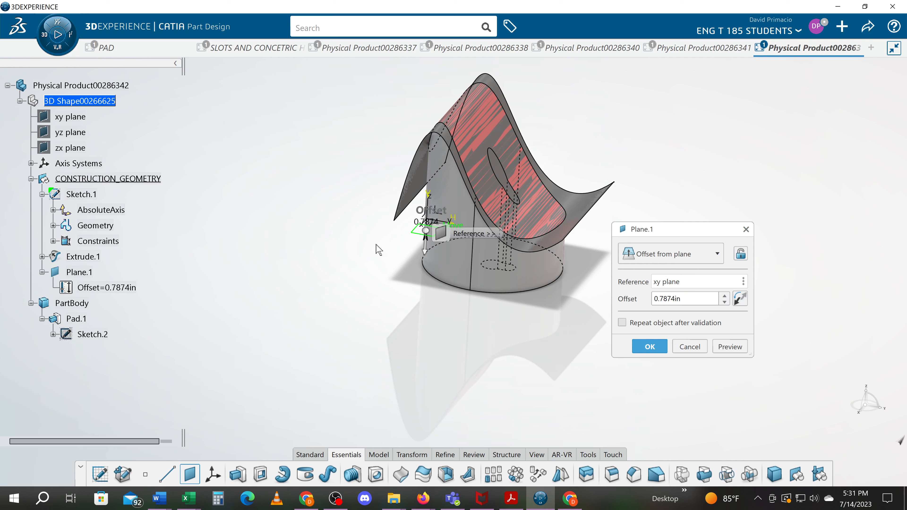
double_click(695, 299)
text(5)
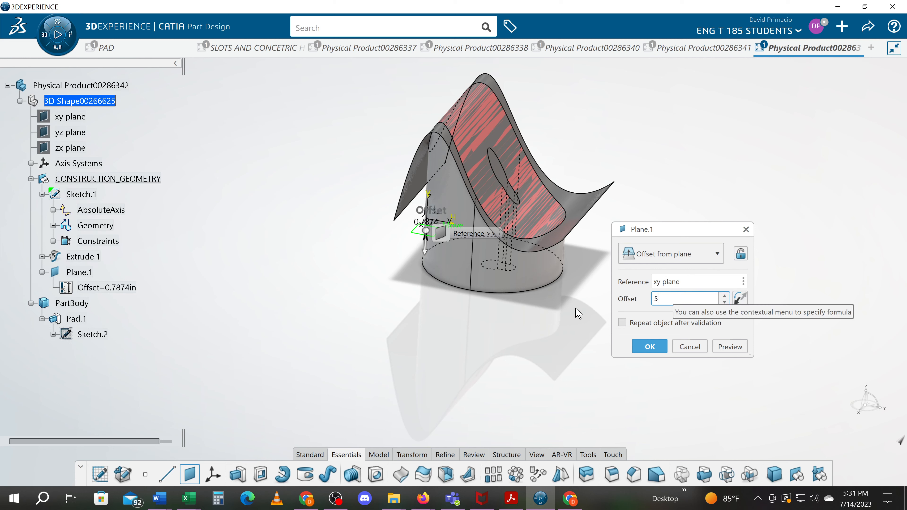
key(Return)
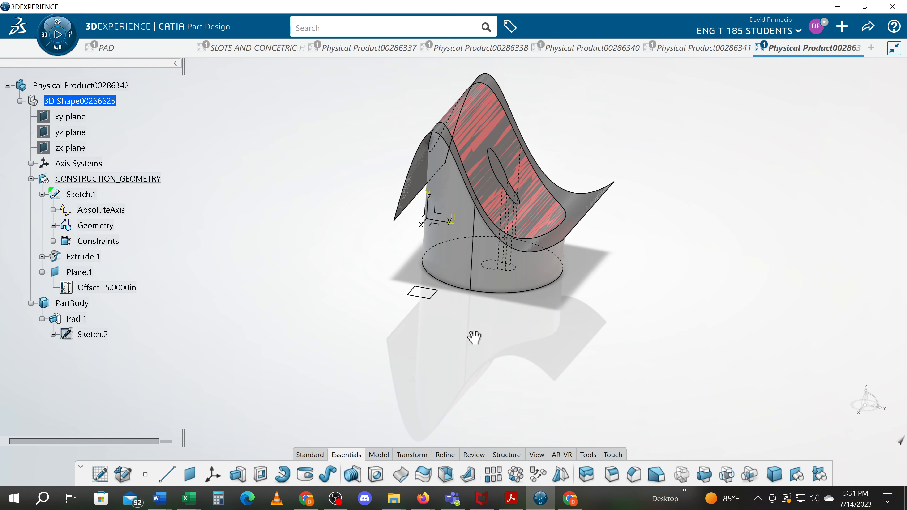
Edit Pad.1 so its second limit extends up to plane, using Plane.1 as the limit
click(238, 474)
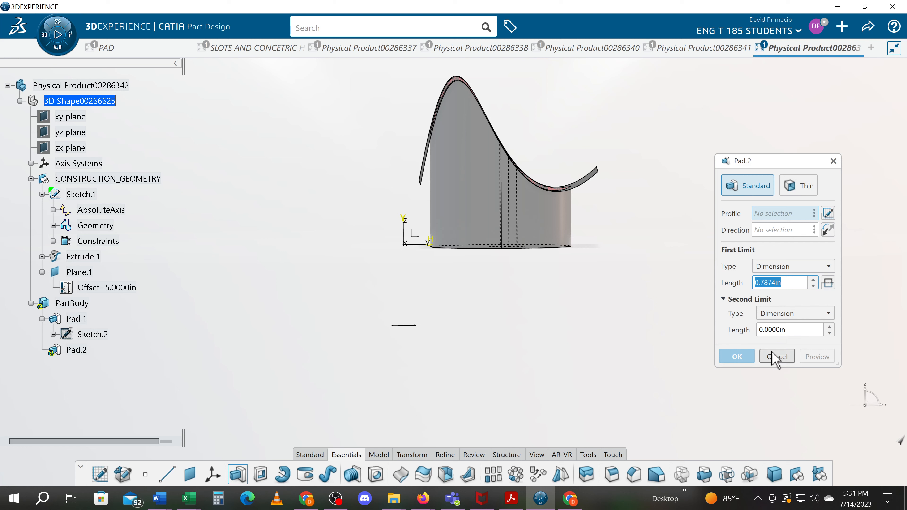
click(772, 352)
double_click(76, 319)
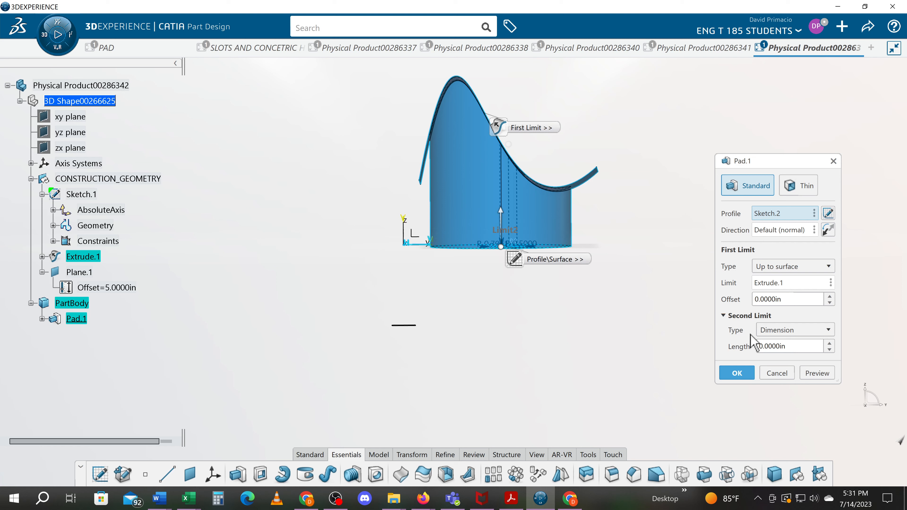
click(766, 331)
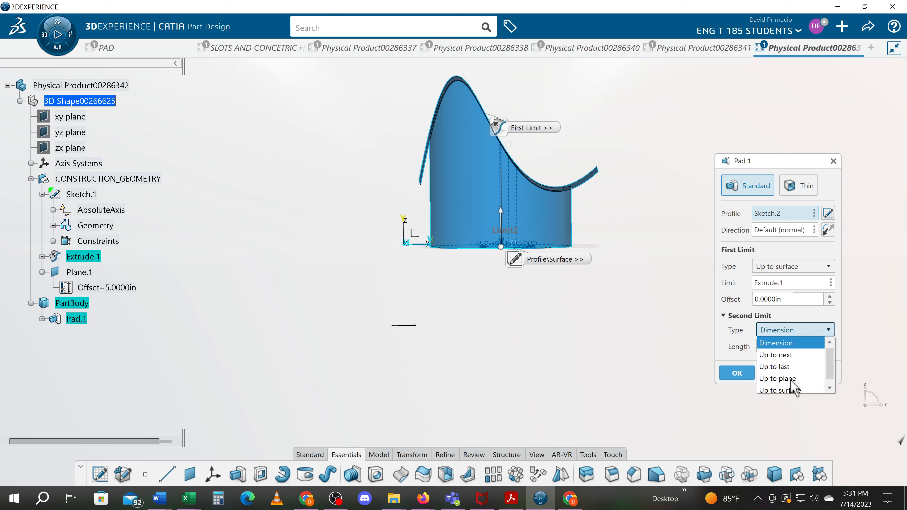
click(781, 378)
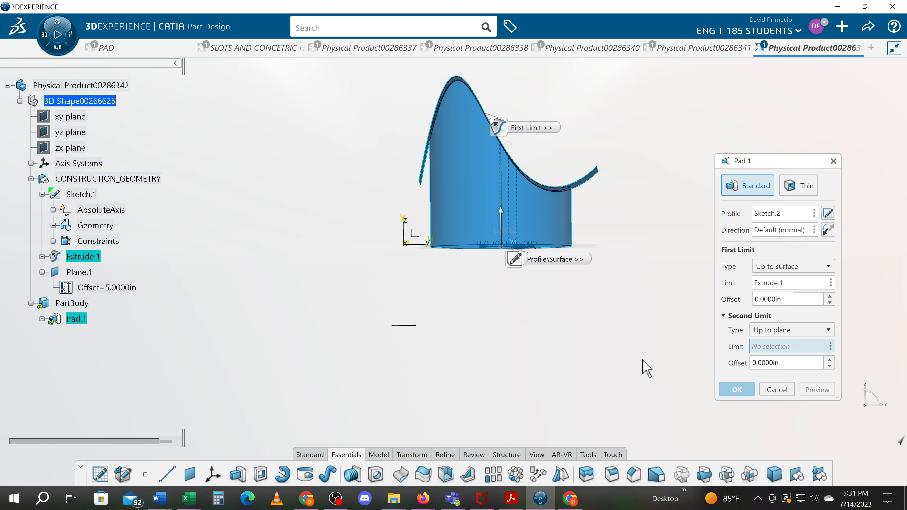
click(728, 390)
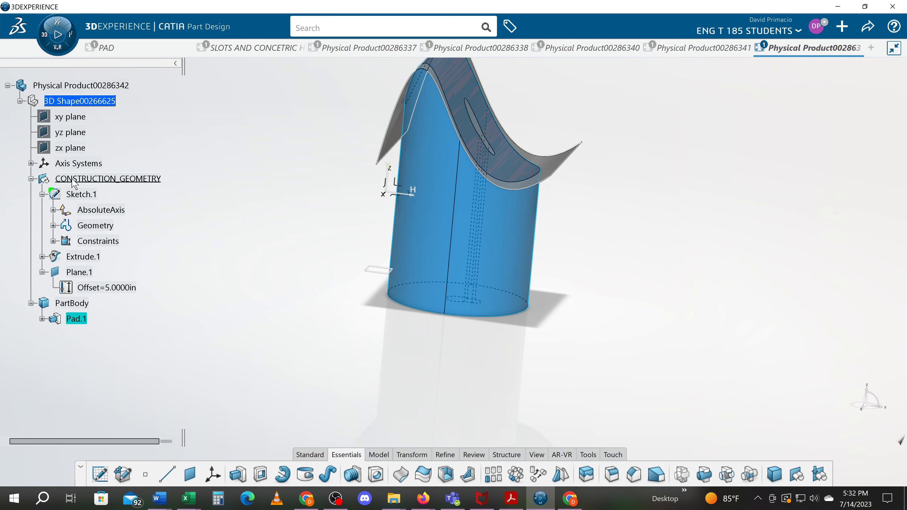
Set Plane.1's offset to 15 in to lengthen the pad
double_click(106, 288)
text(15)
key(Return)
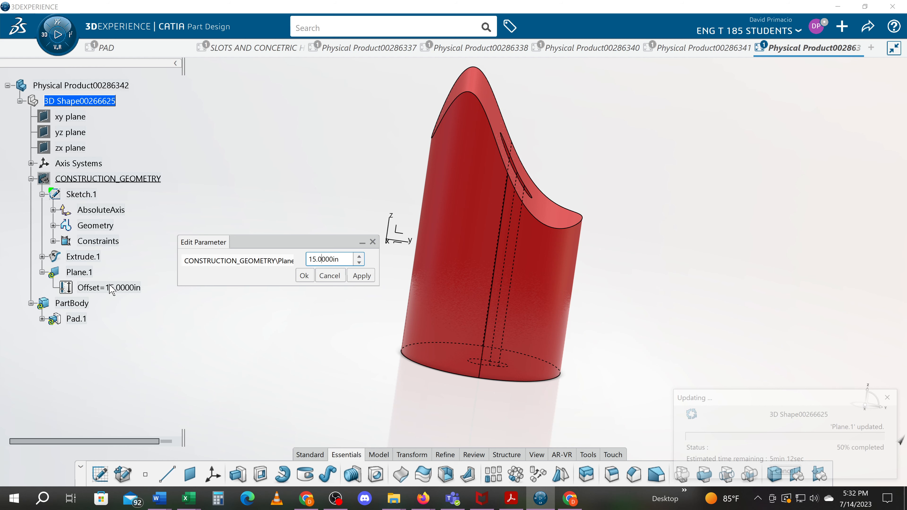
Open Sketch.1 and the height dimension of the spline control point located 8 in from the vertical axis
double_click(95, 257)
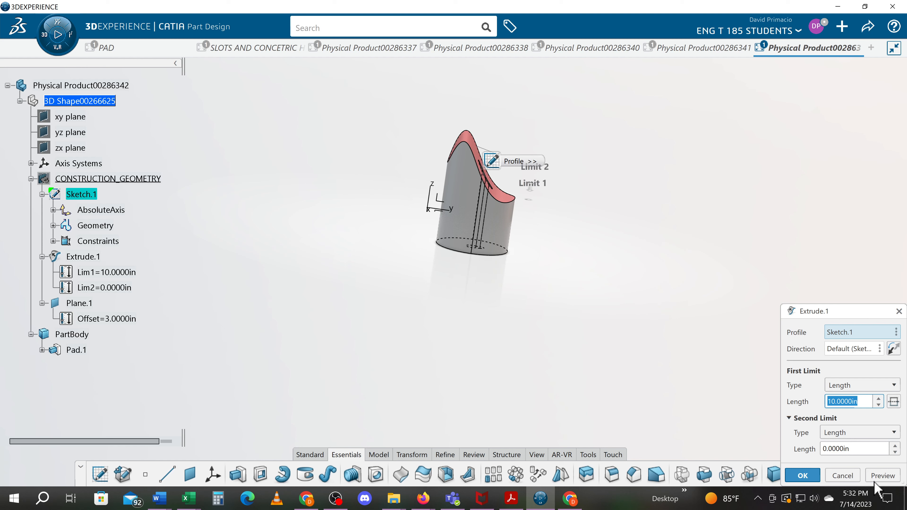
click(843, 476)
double_click(81, 194)
double_click(568, 285)
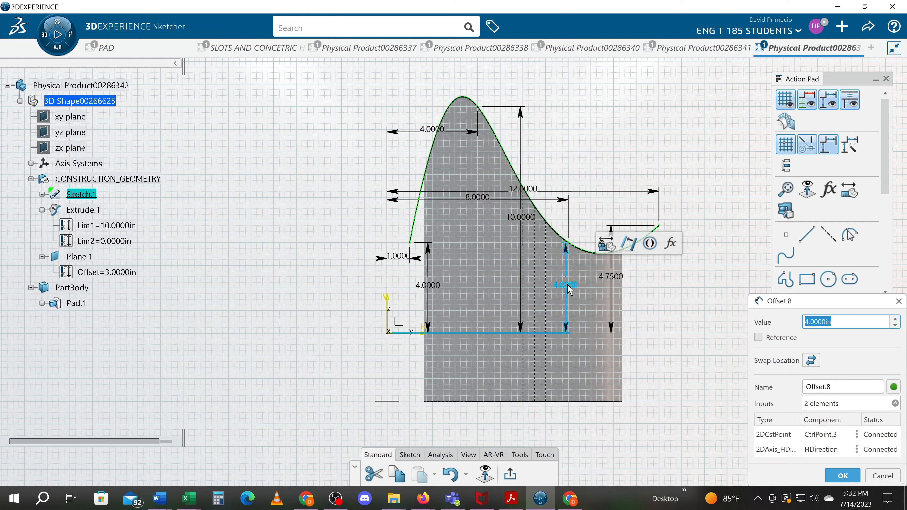